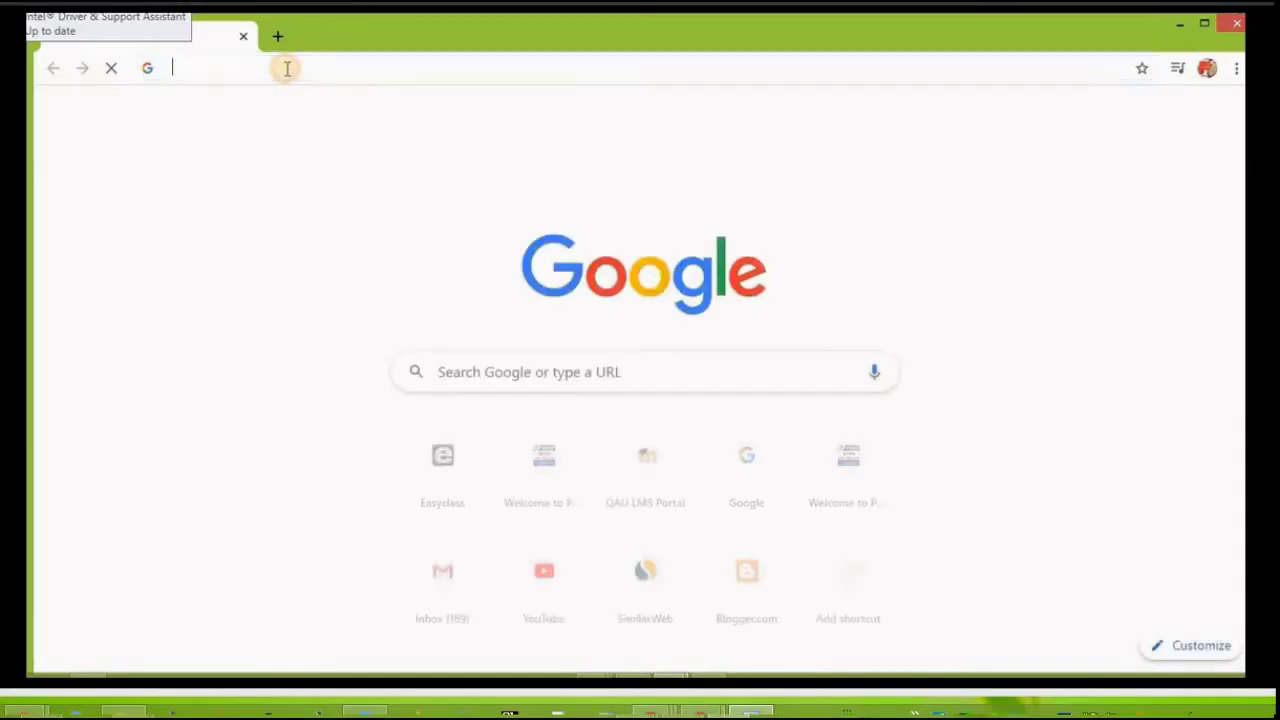
Search Google for 'zoom' using the 'zoo' suggestion and open the zoom.us result.
left_click(286, 69)
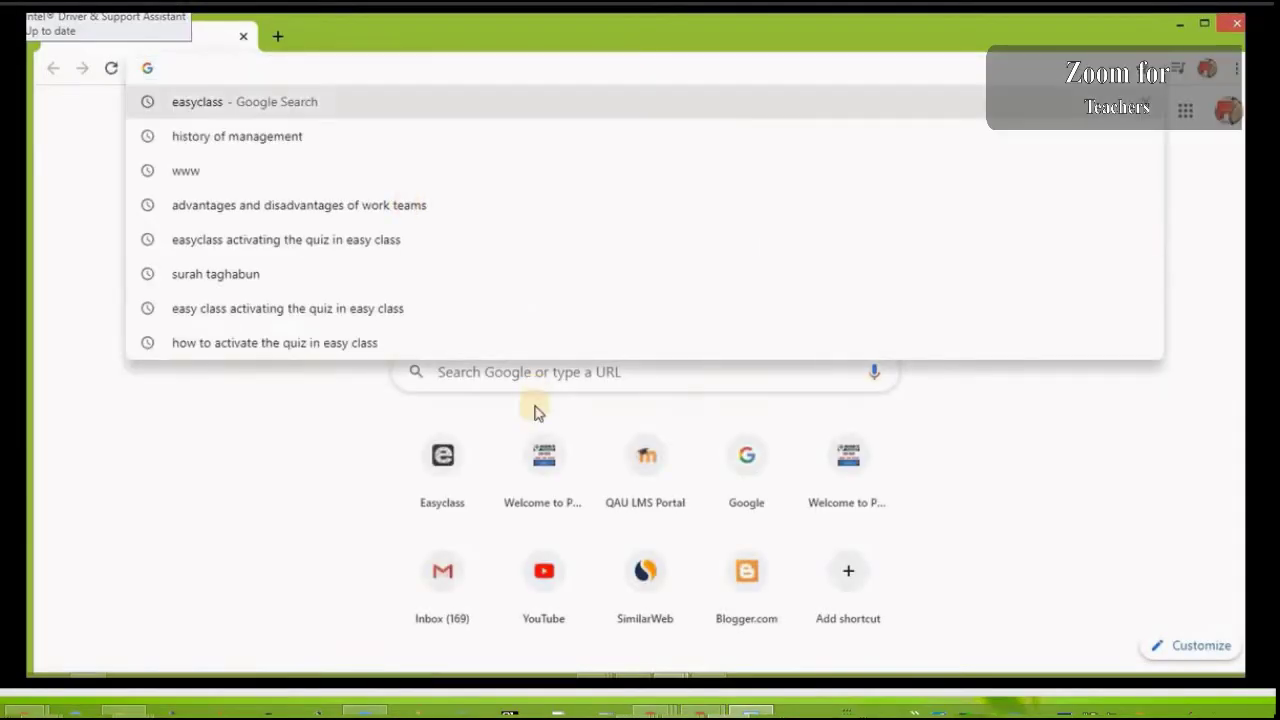
left_click(337, 408)
left_click(451, 373)
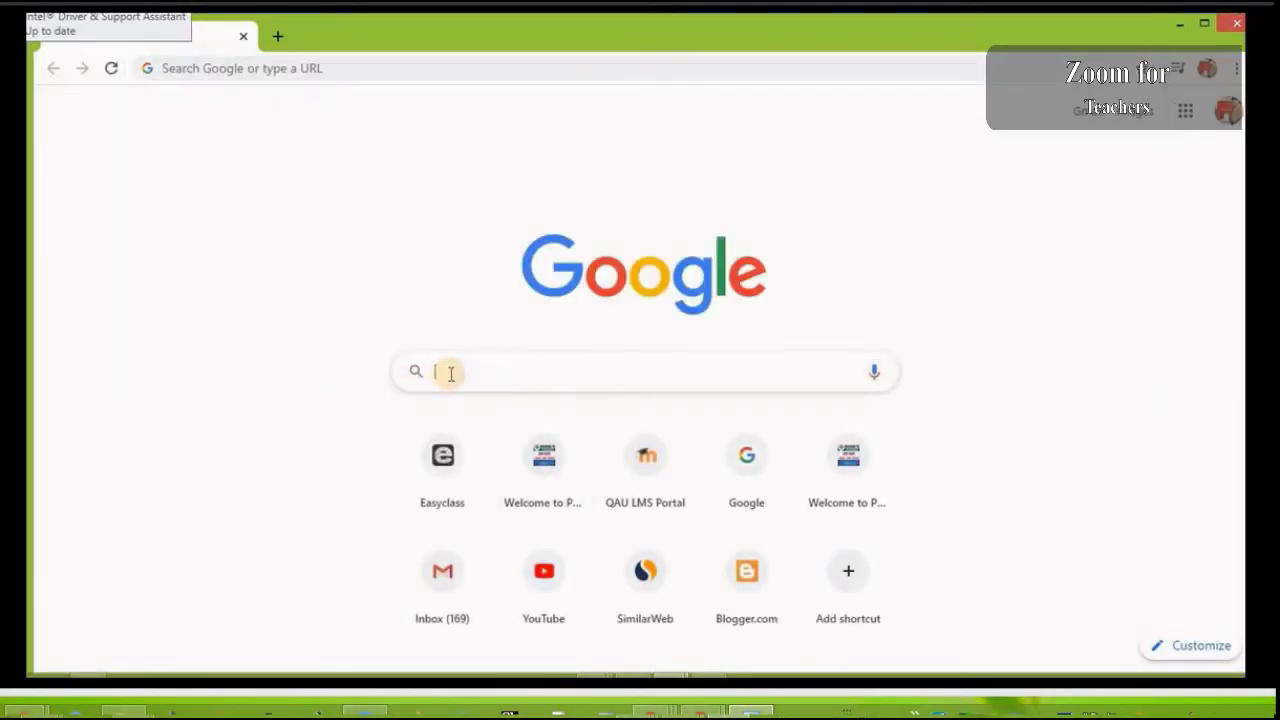
type("zoo")
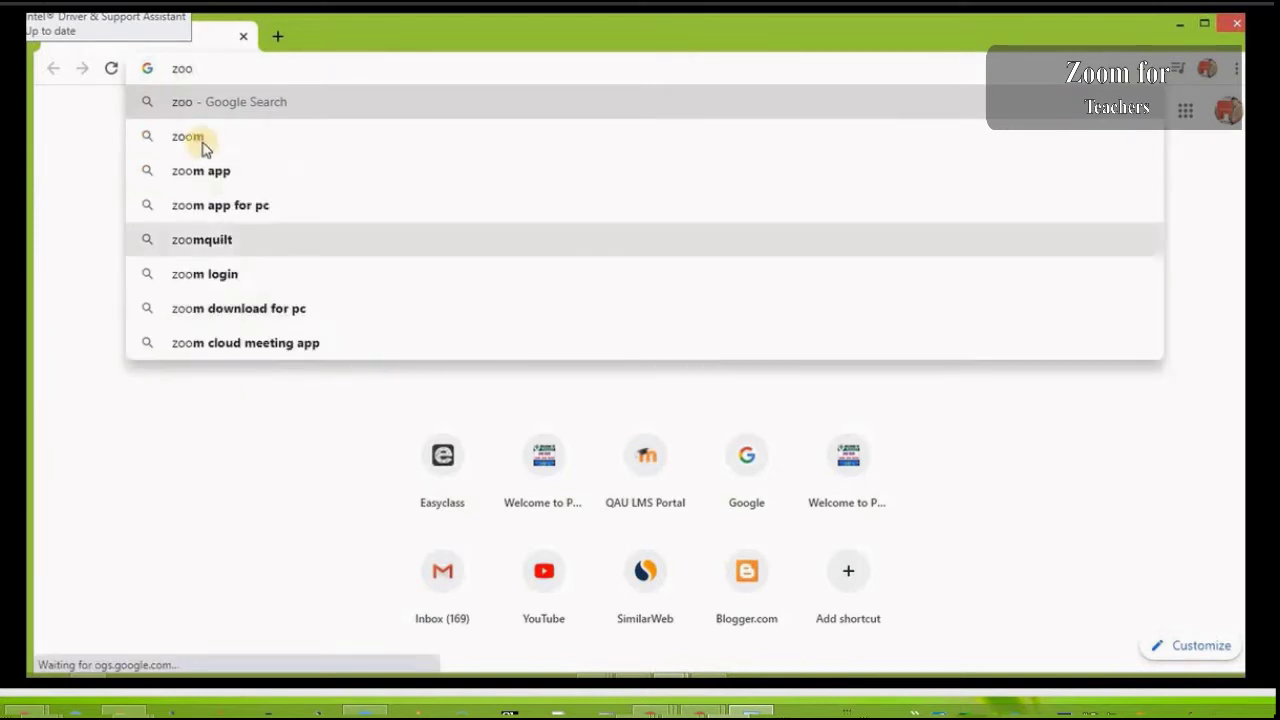
left_click(198, 142)
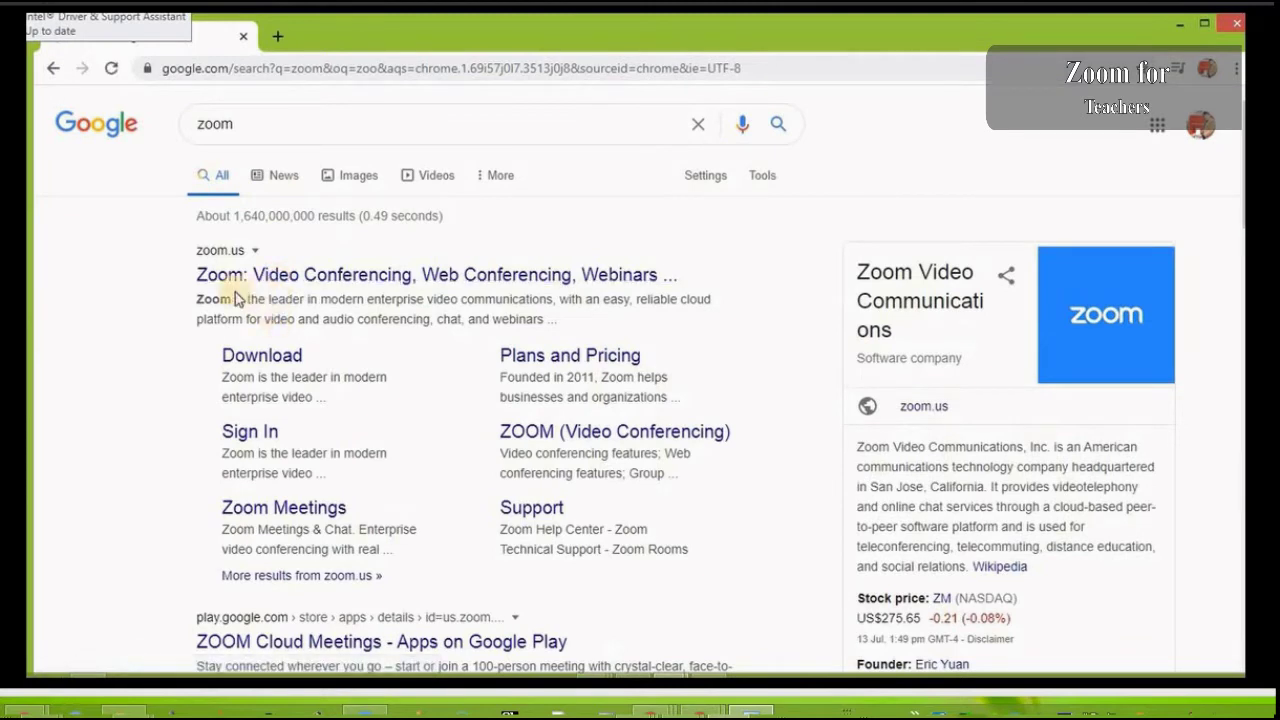
left_click(210, 276)
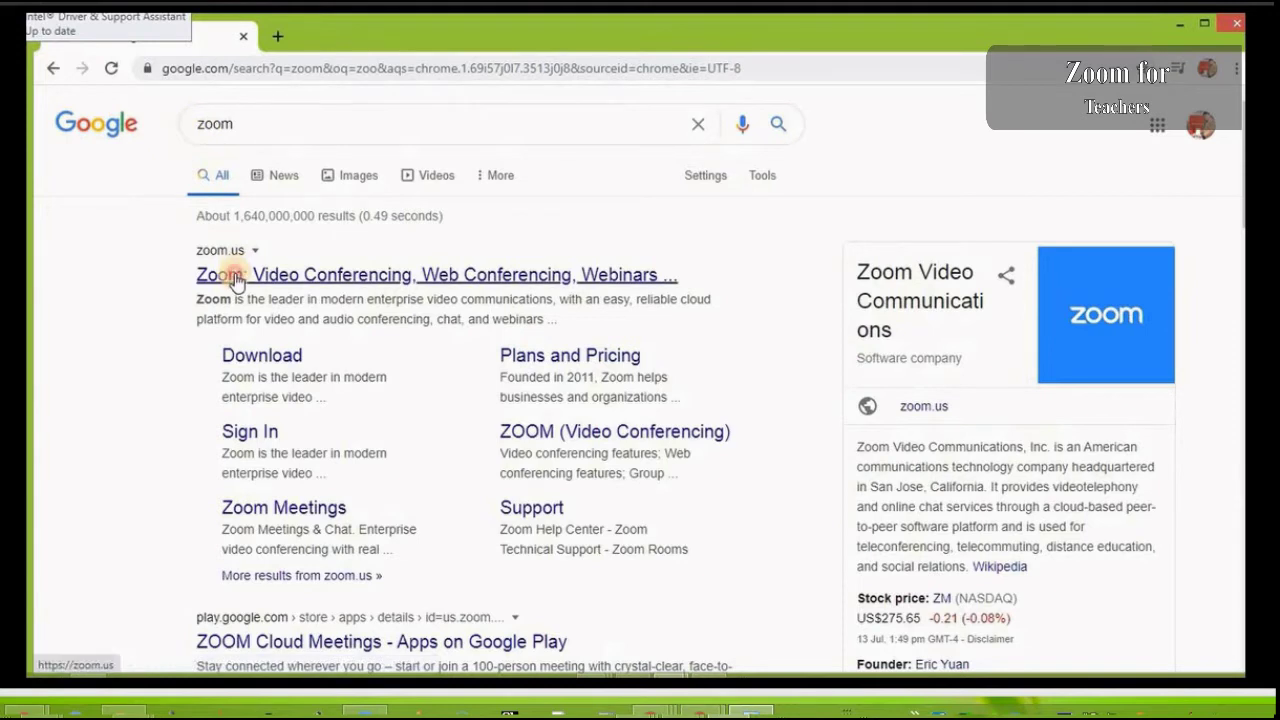
Load the zoom.us home page and dismiss the Solutions dropdown.
left_click(362, 284)
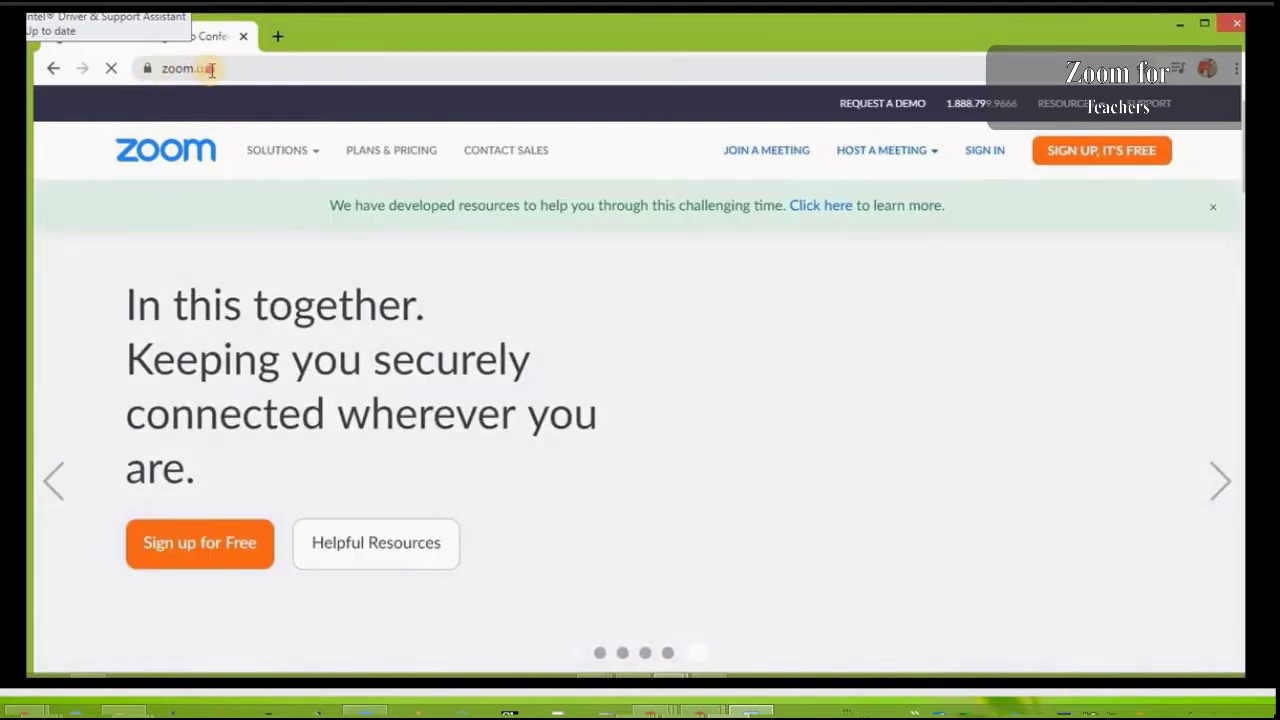
left_click(211, 69)
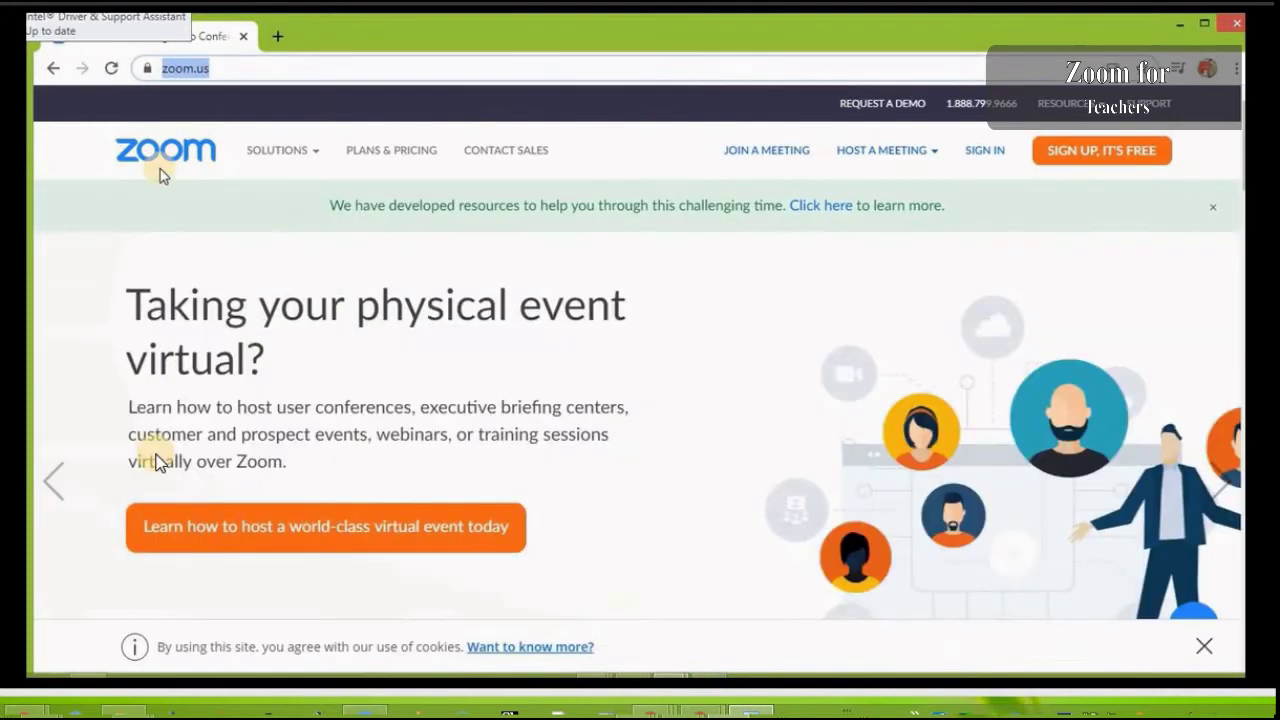
mouse_move(280, 150)
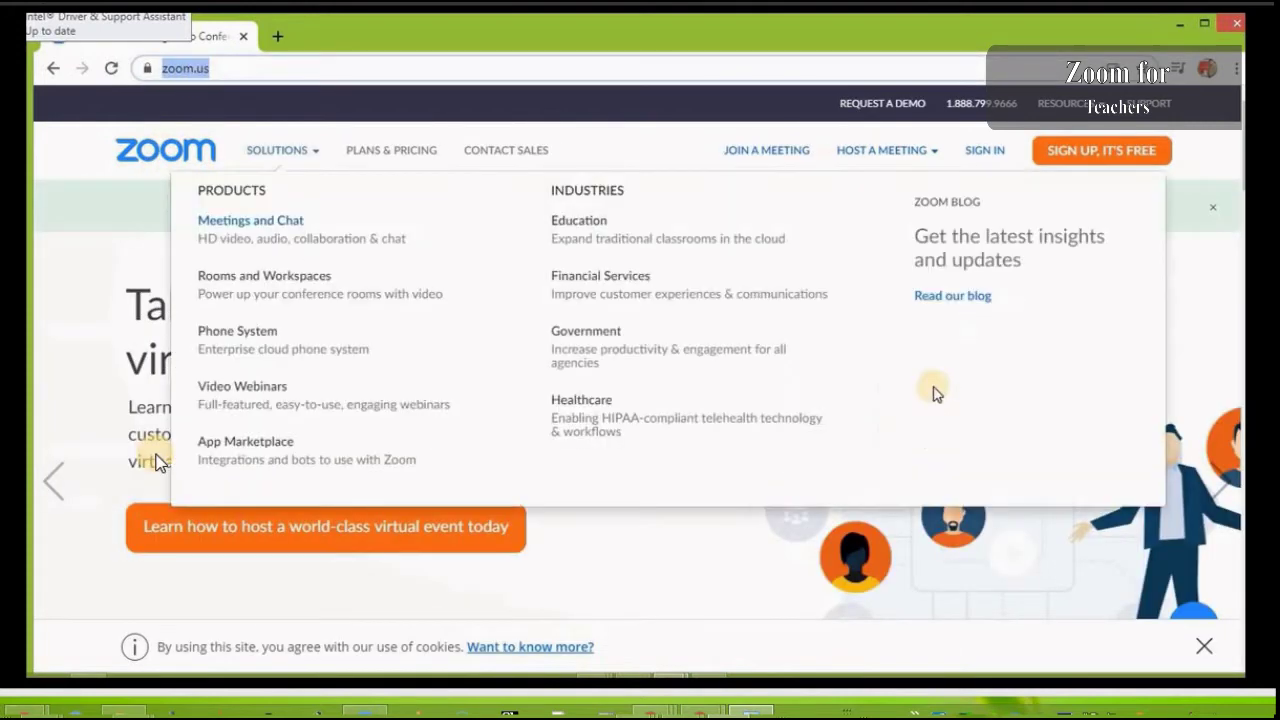
left_click(1202, 325)
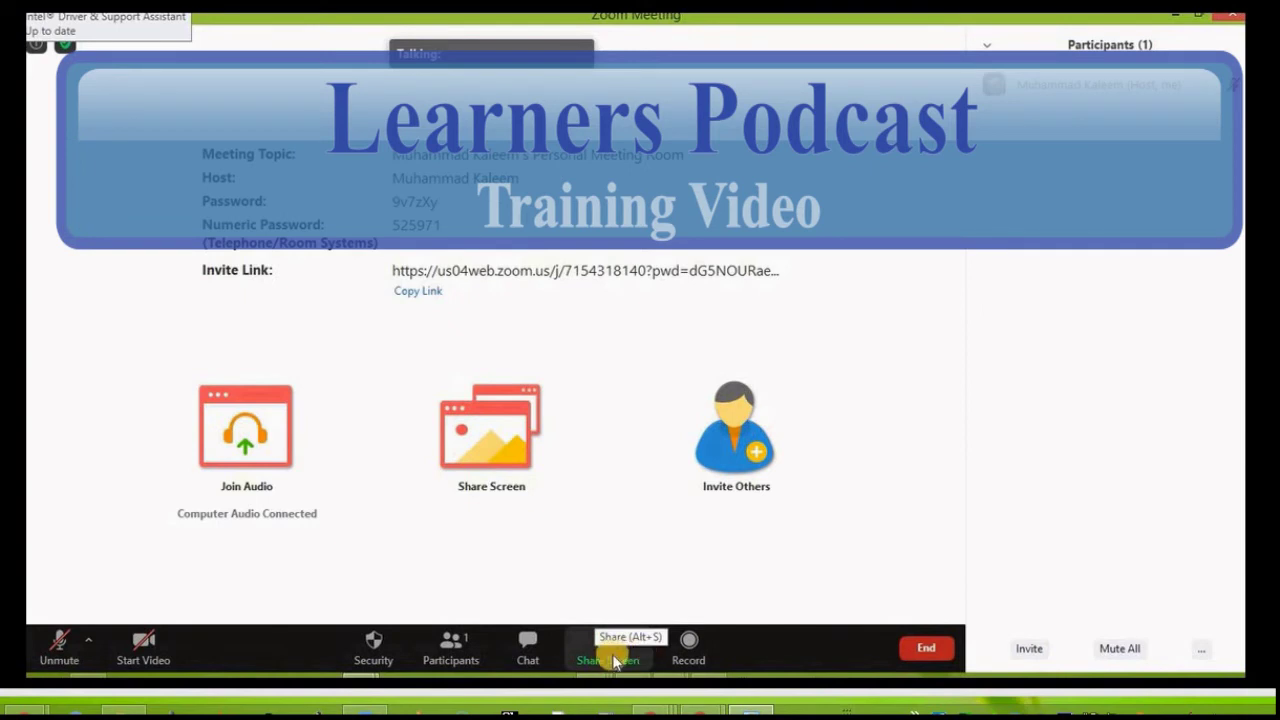
Share the Word document window with the meeting.
left_click(610, 658)
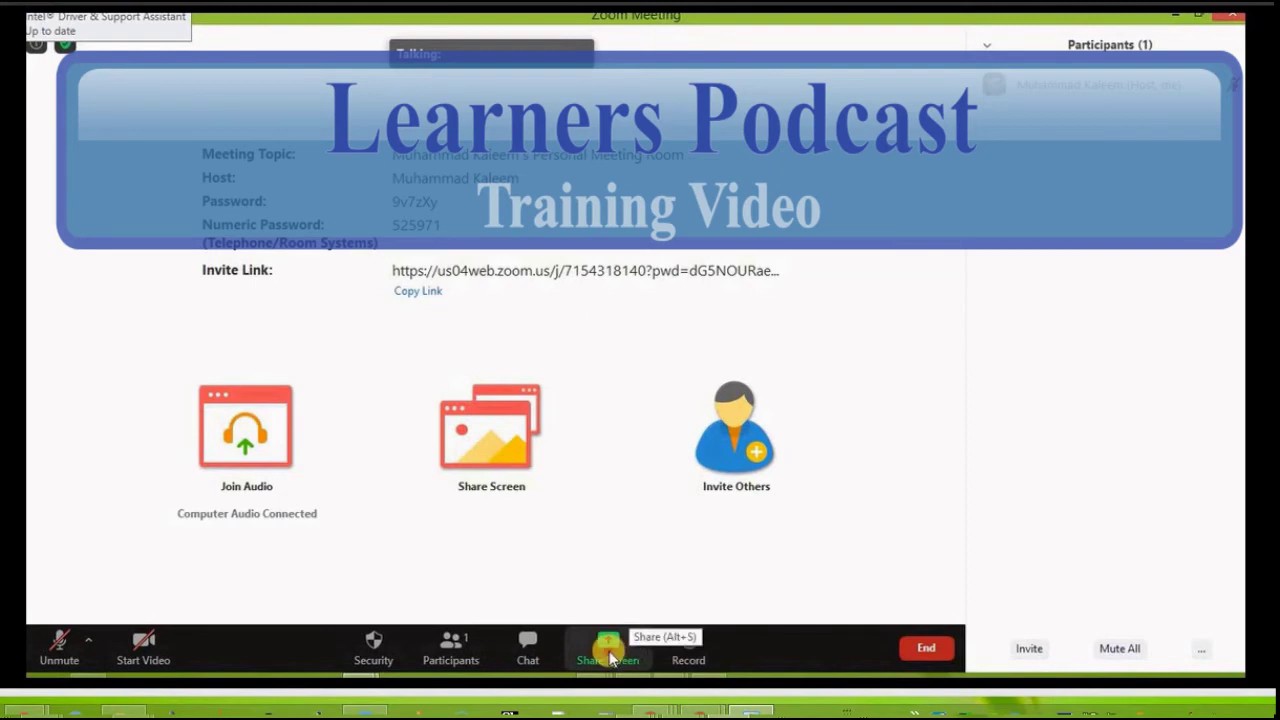
left_click(609, 652)
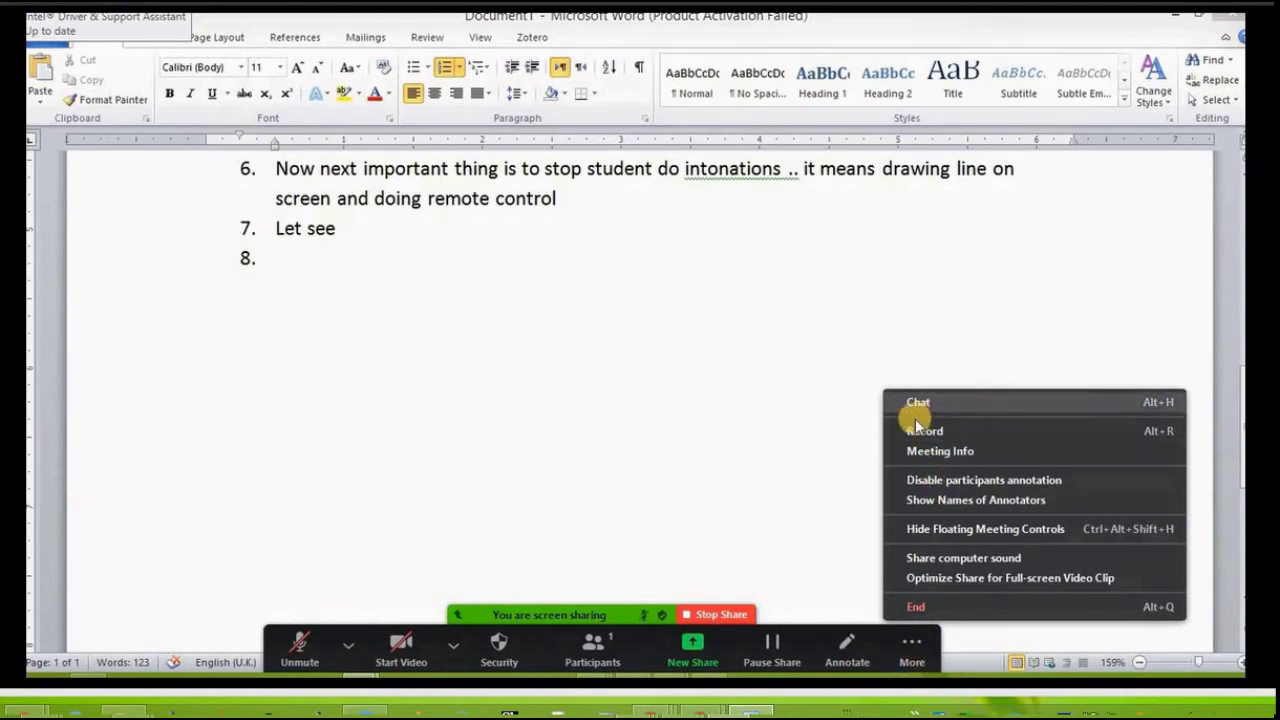
Disable participant annotation, then check the group chat's recipient list and close the chat.
left_click(927, 485)
left_click(905, 638)
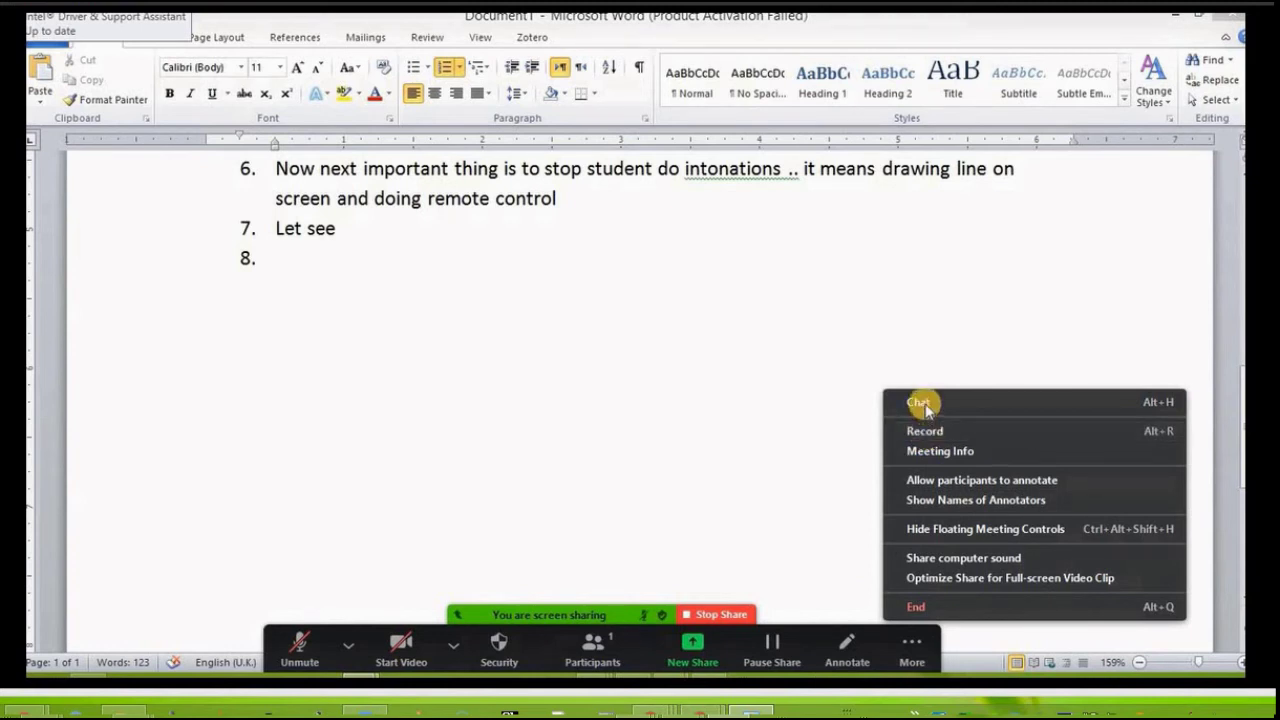
left_click(920, 402)
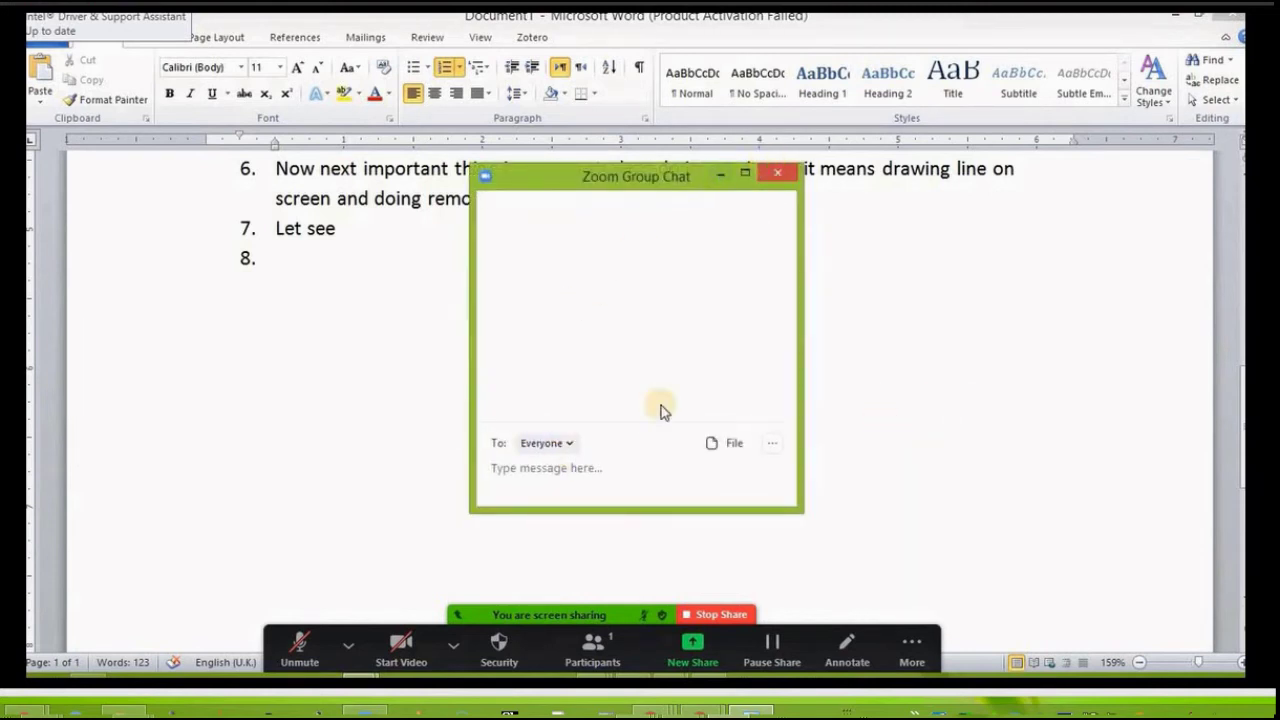
left_click(563, 466)
left_click(566, 446)
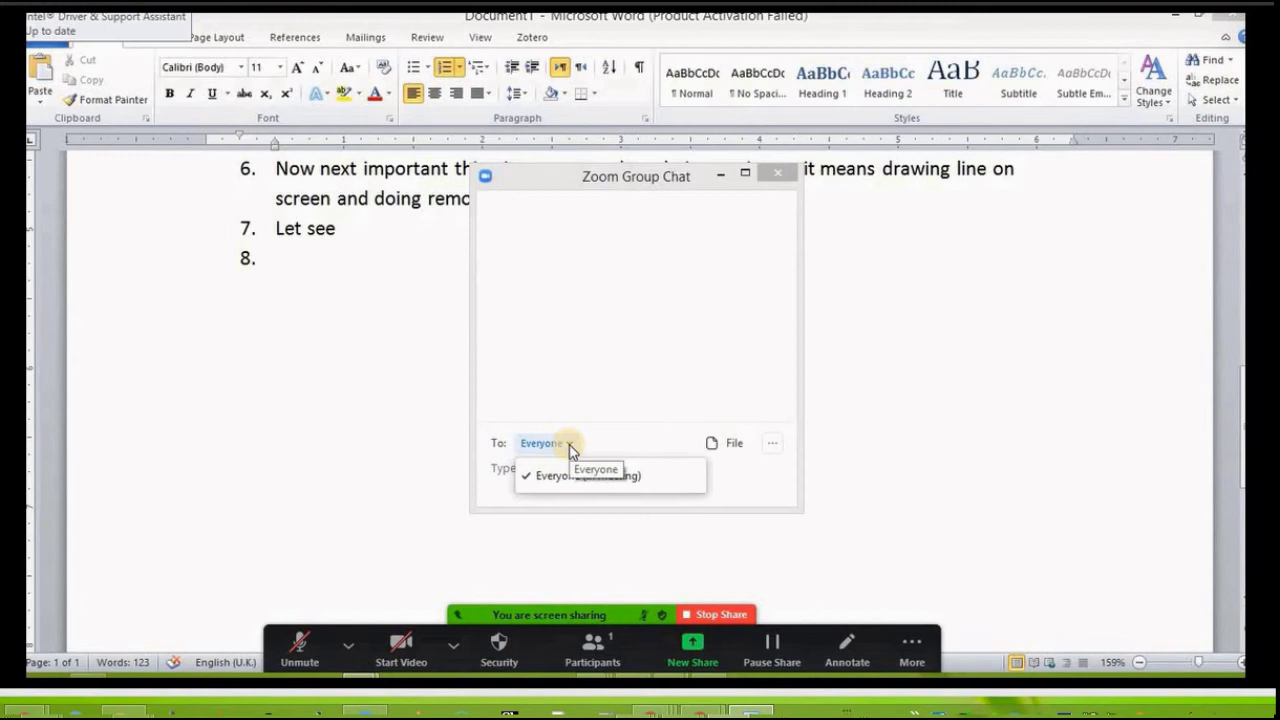
left_click(778, 173)
left_click(911, 648)
left_click(693, 648)
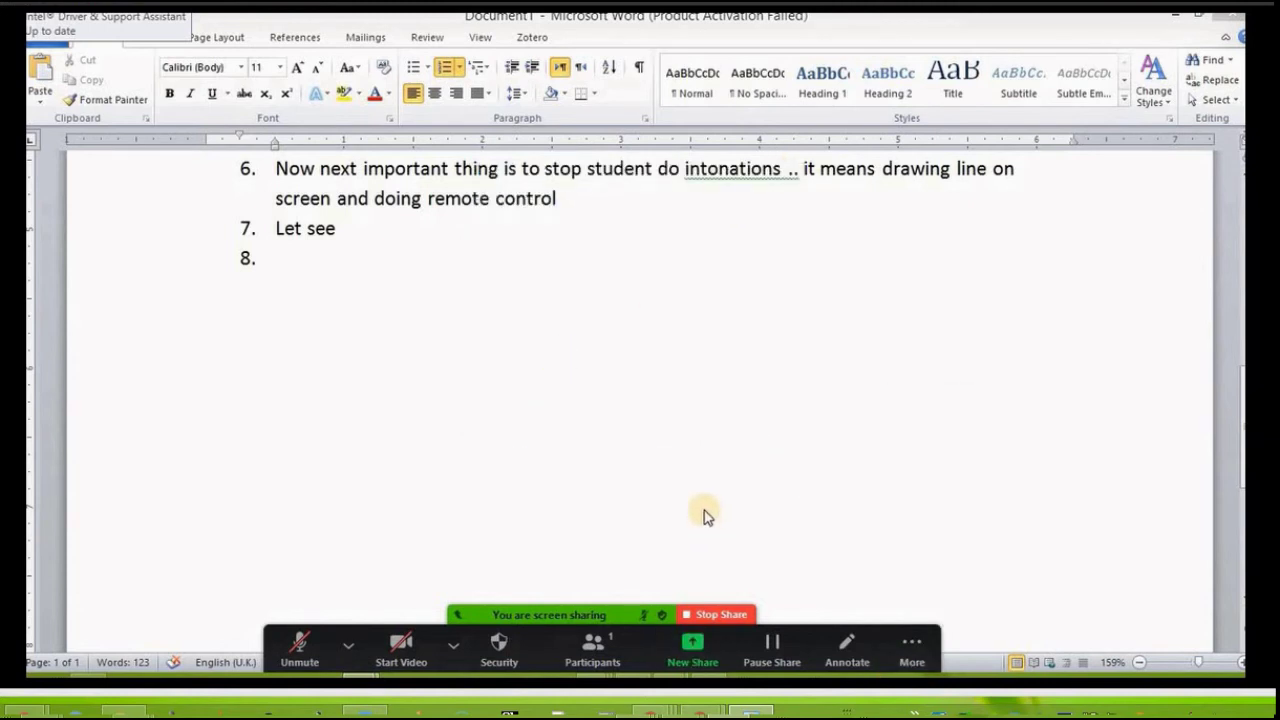
In Security, toggle Share Screen on and back off so participants cannot share.
left_click(499, 645)
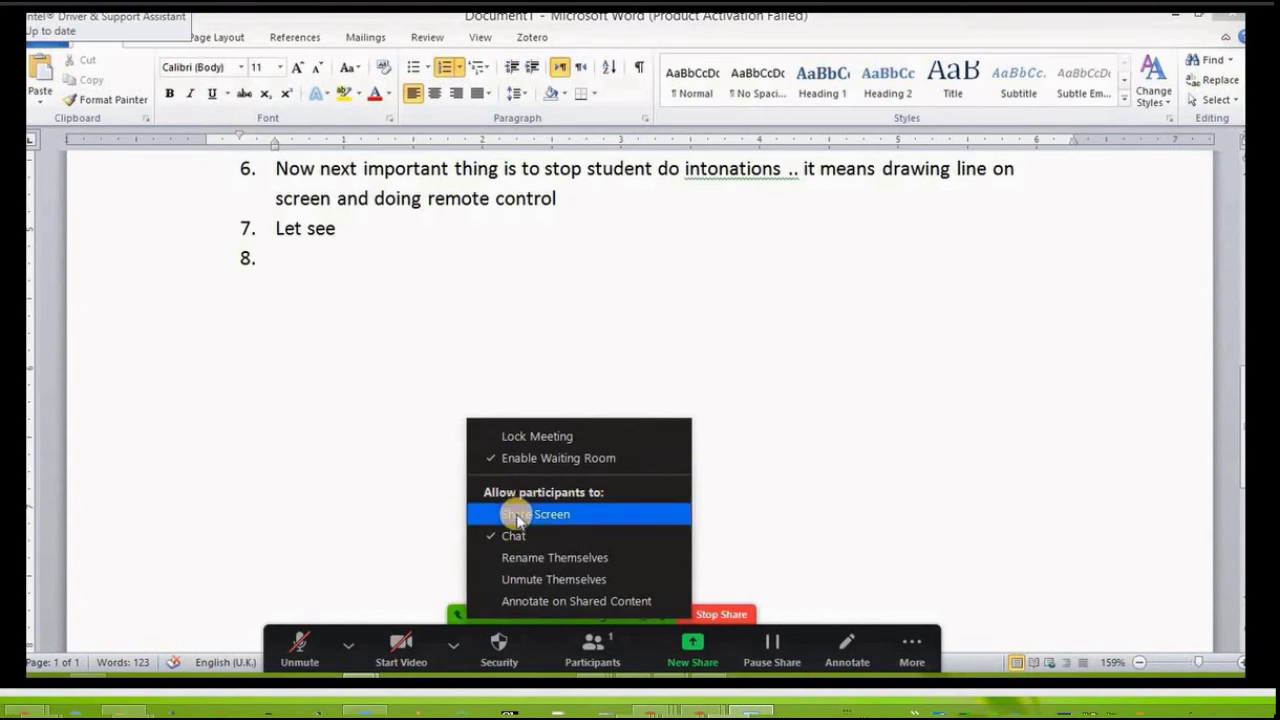
left_click(517, 515)
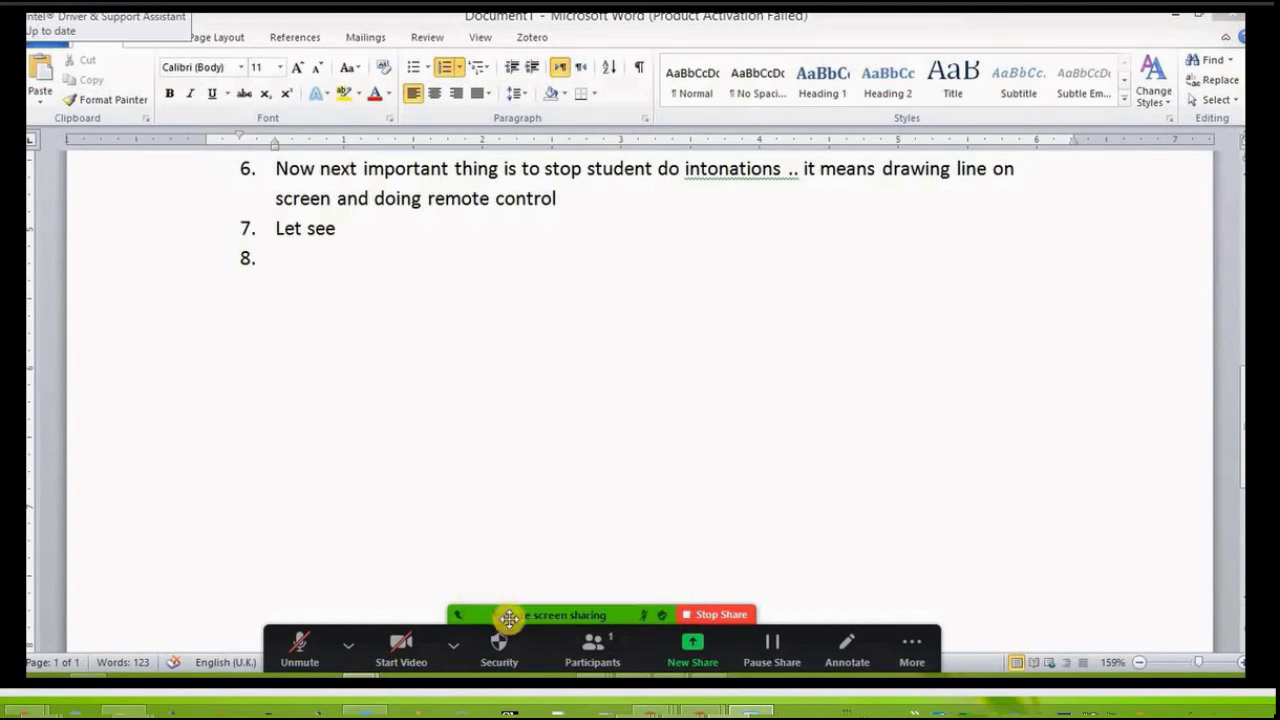
left_click(502, 645)
left_click(505, 514)
left_click(505, 646)
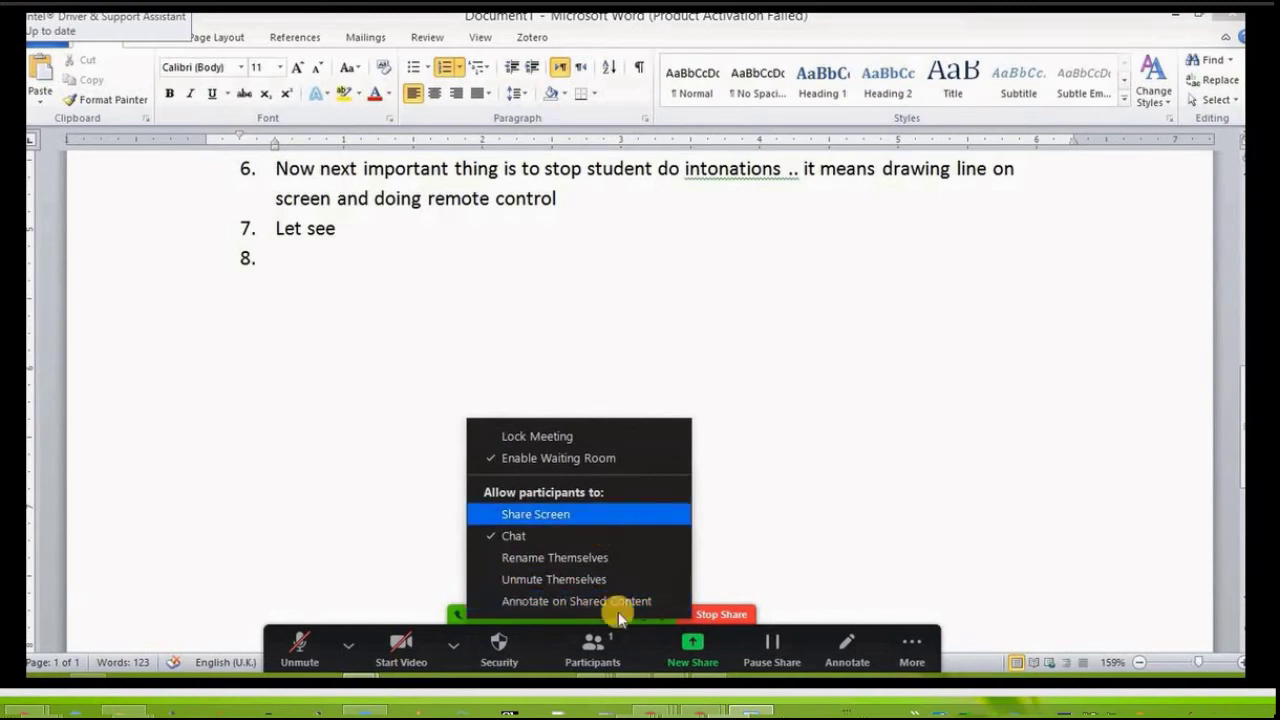
Lock the meeting, stop sharing the Word document, and mute all participants.
left_click(533, 437)
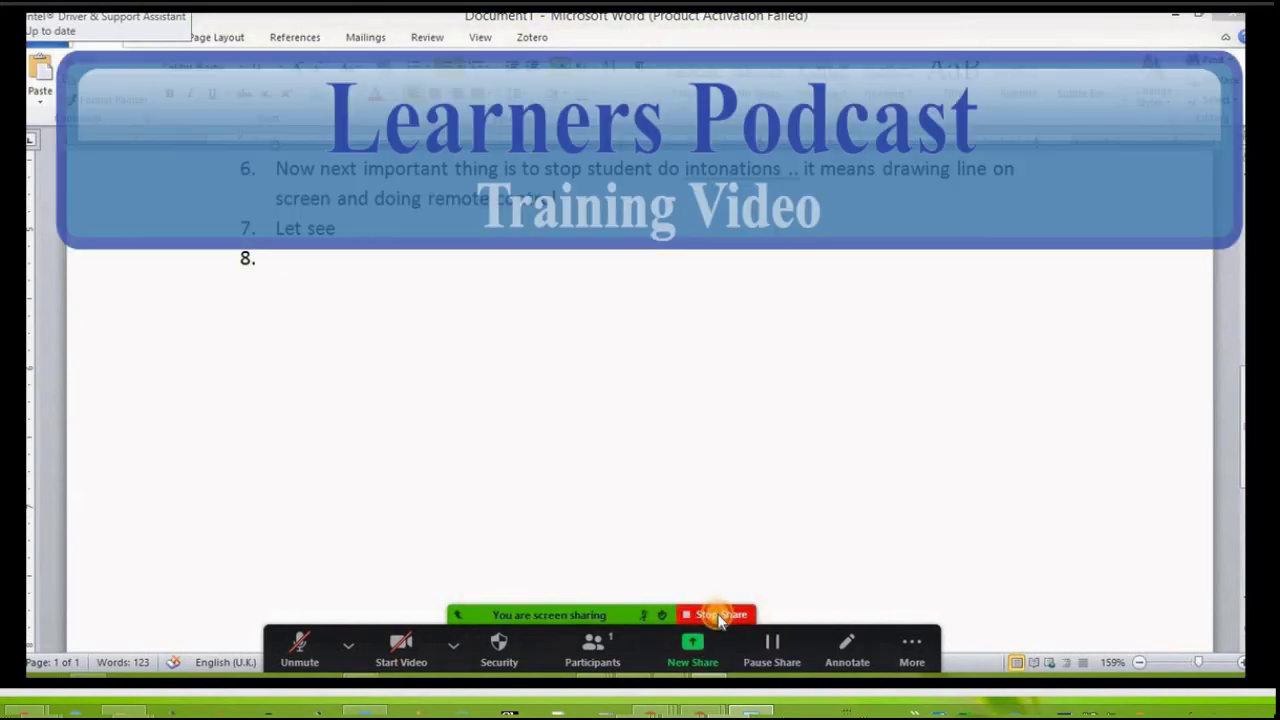
left_click(720, 615)
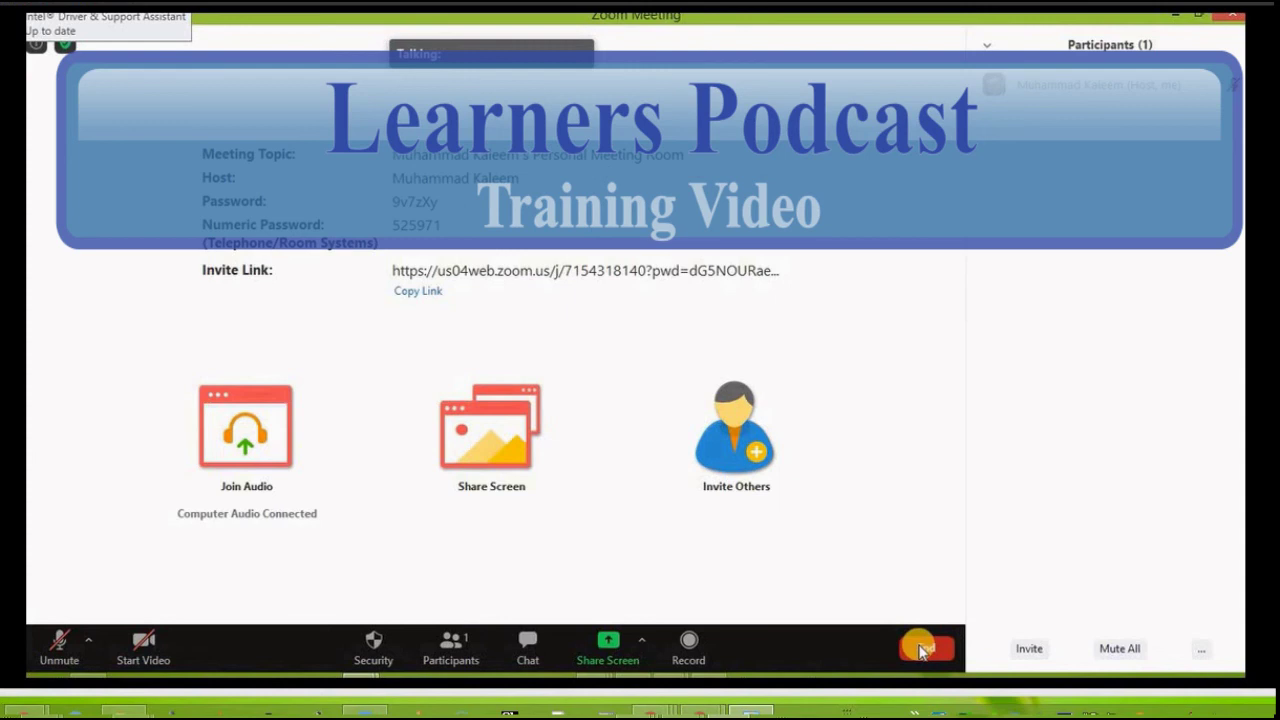
left_click(1117, 652)
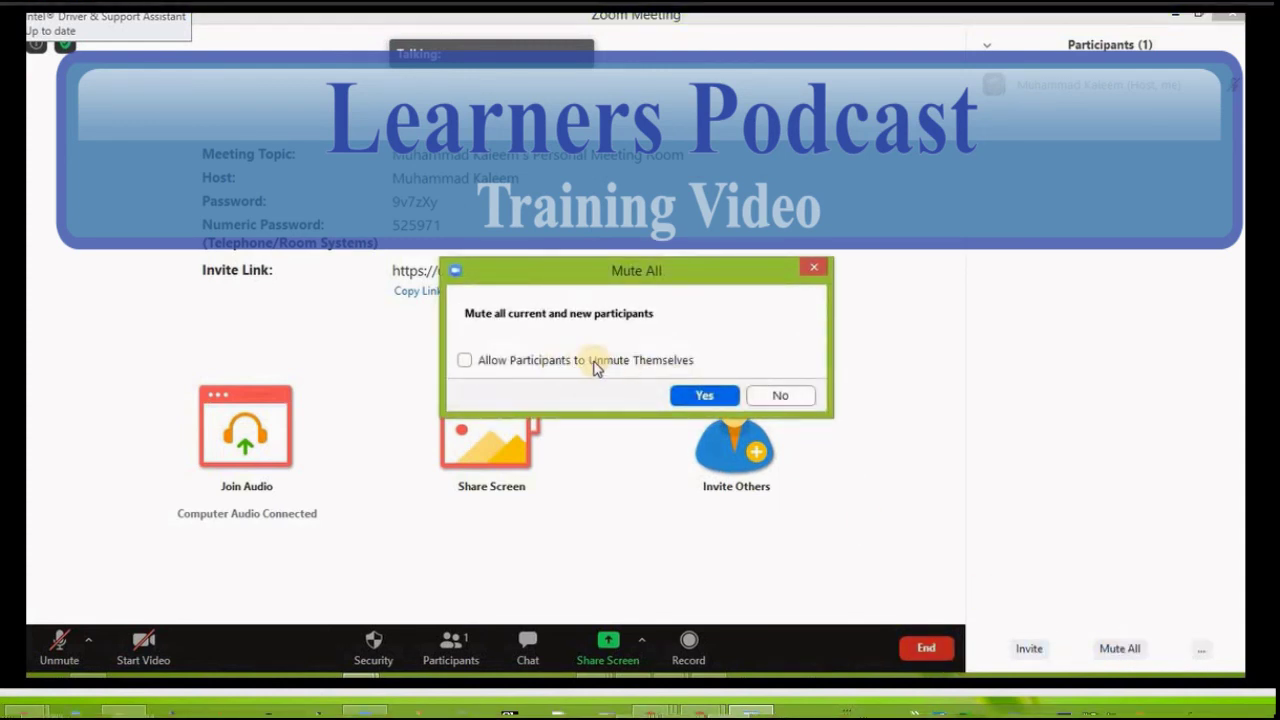
left_click(704, 397)
left_click(708, 395)
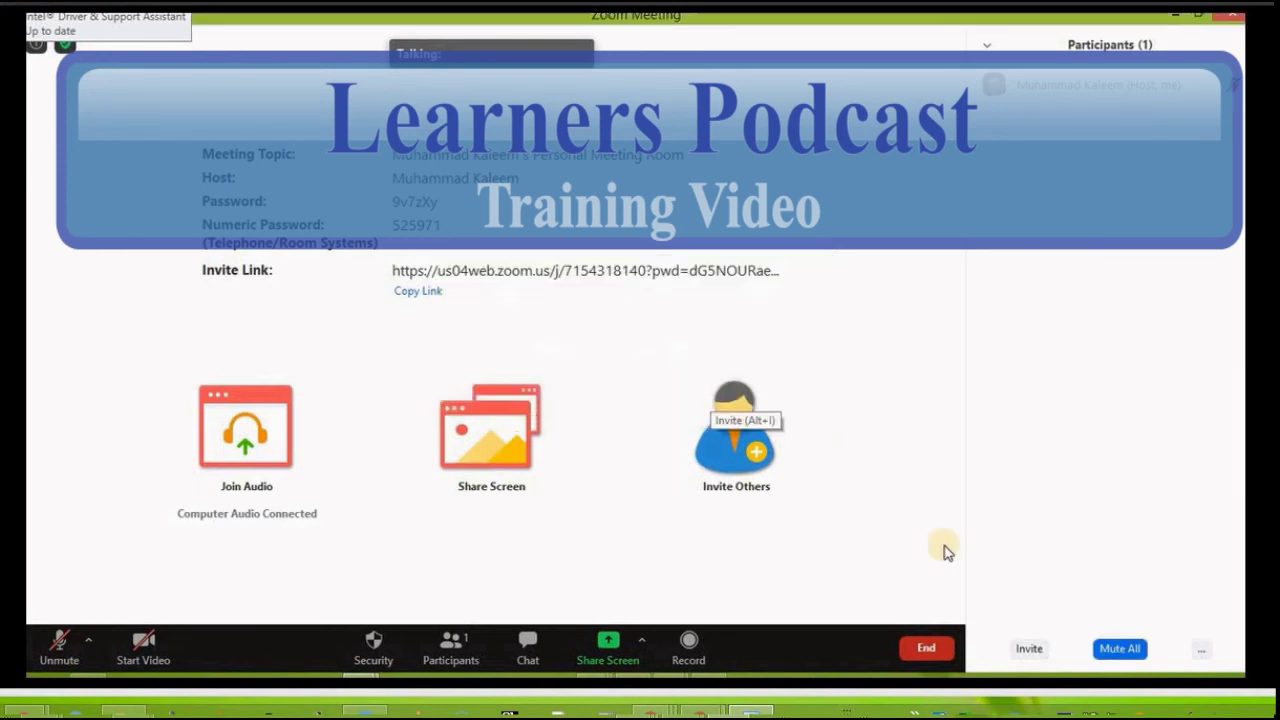
Bring up the End options without ending, then open the host's own participant options.
left_click(938, 648)
left_click(1203, 656)
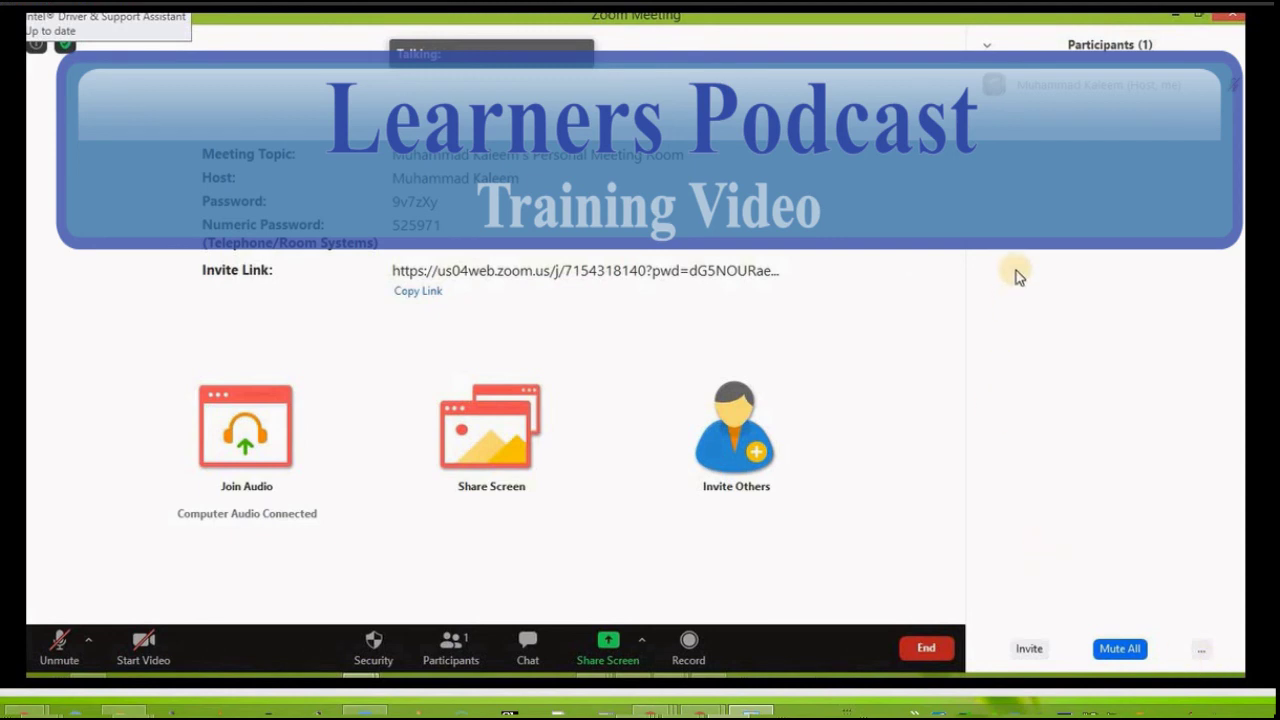
mouse_move(1100, 86)
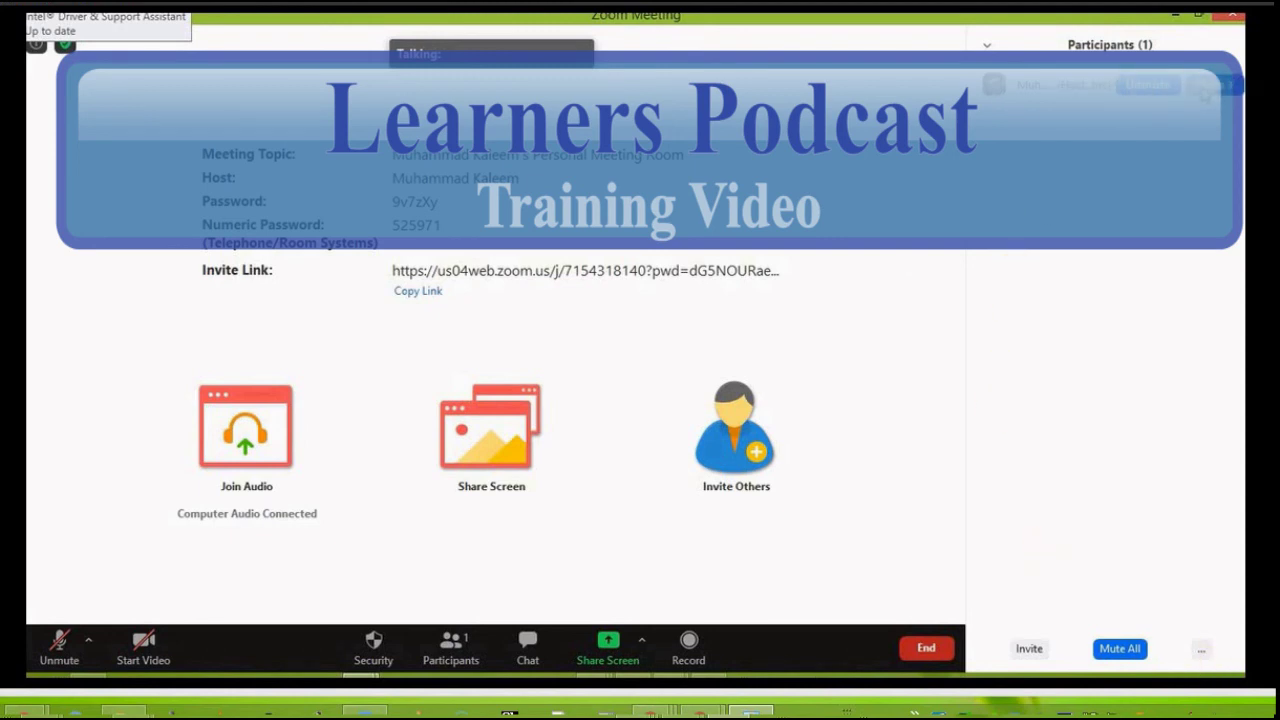
left_click(1211, 93)
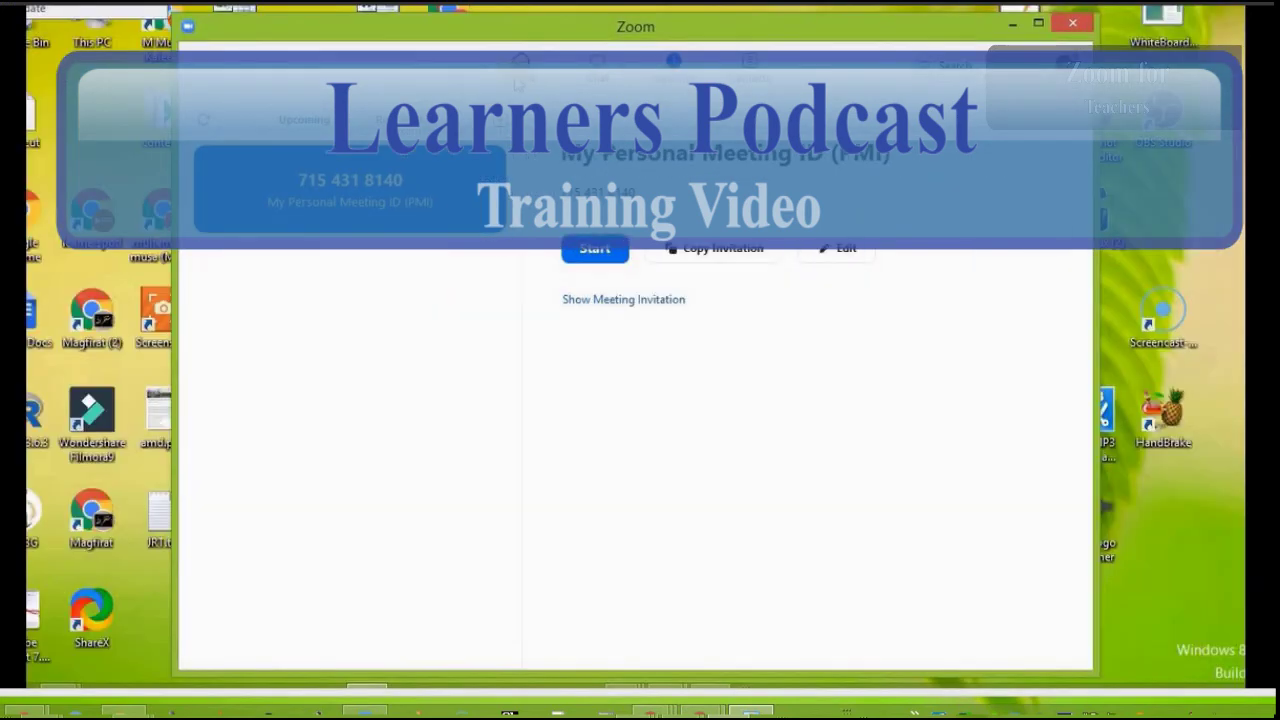
From the Home tab, open the Schedule Meeting dialog.
left_click(515, 76)
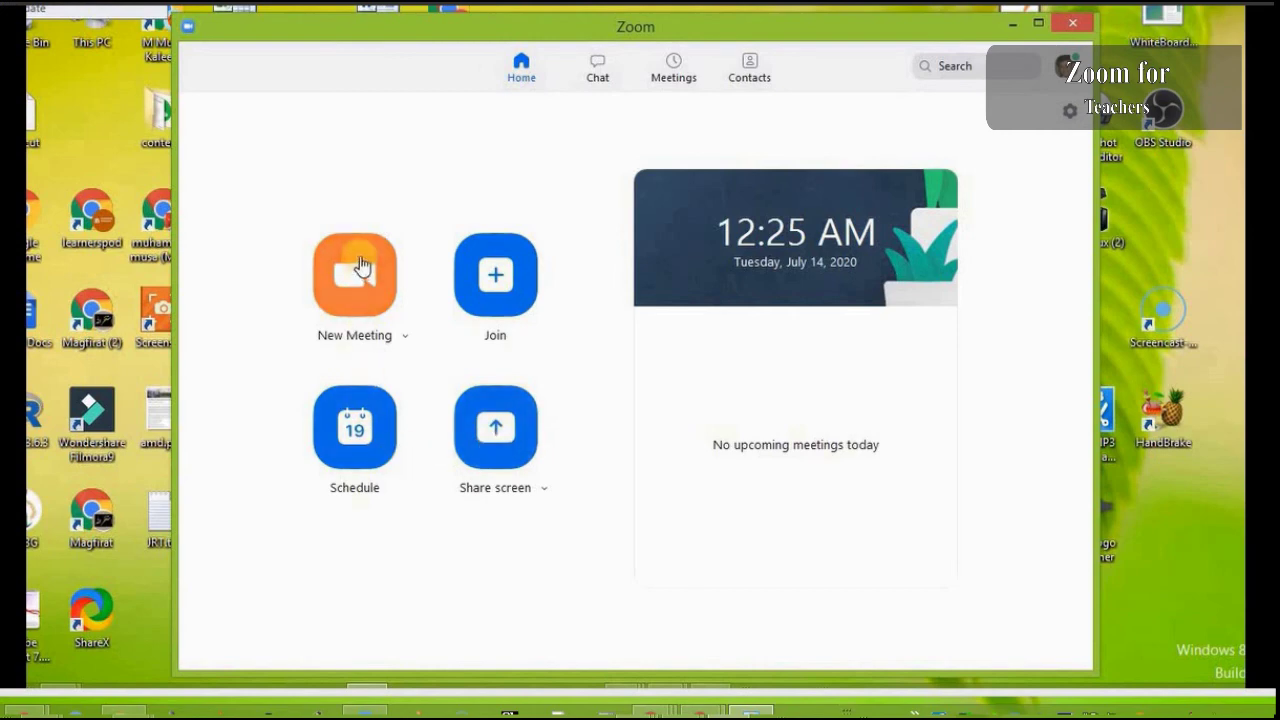
left_click(333, 454)
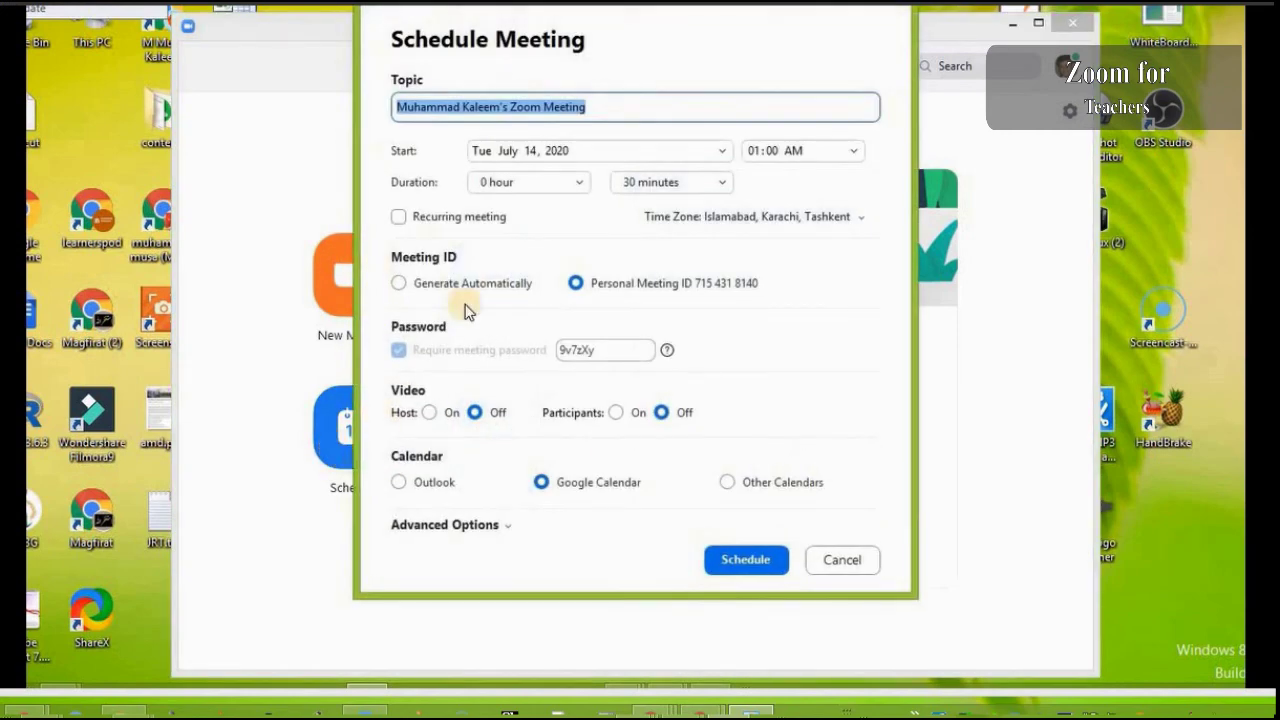